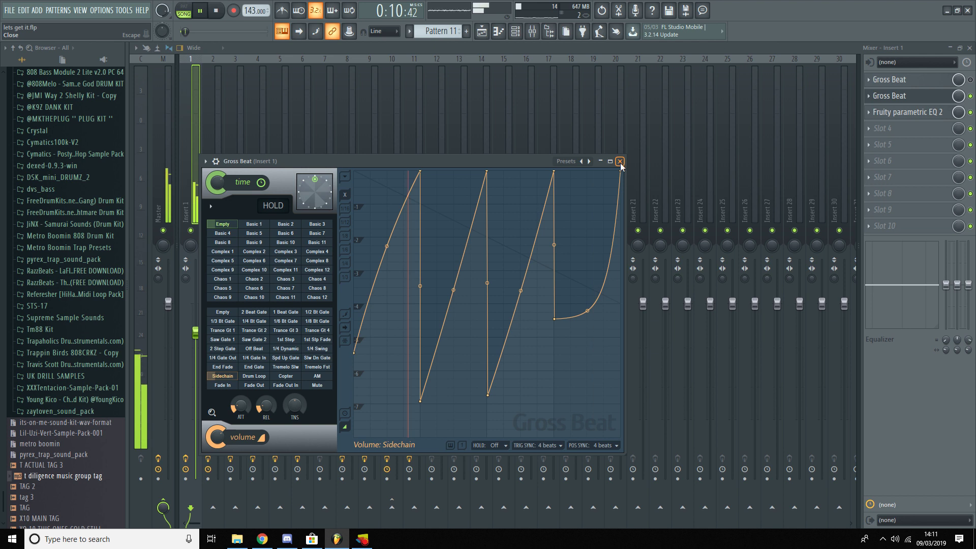
Close the Gross Beat window and the Track 2 audio clip's settings, and stop playback in the playlist
left_click(620, 162)
key("F9")
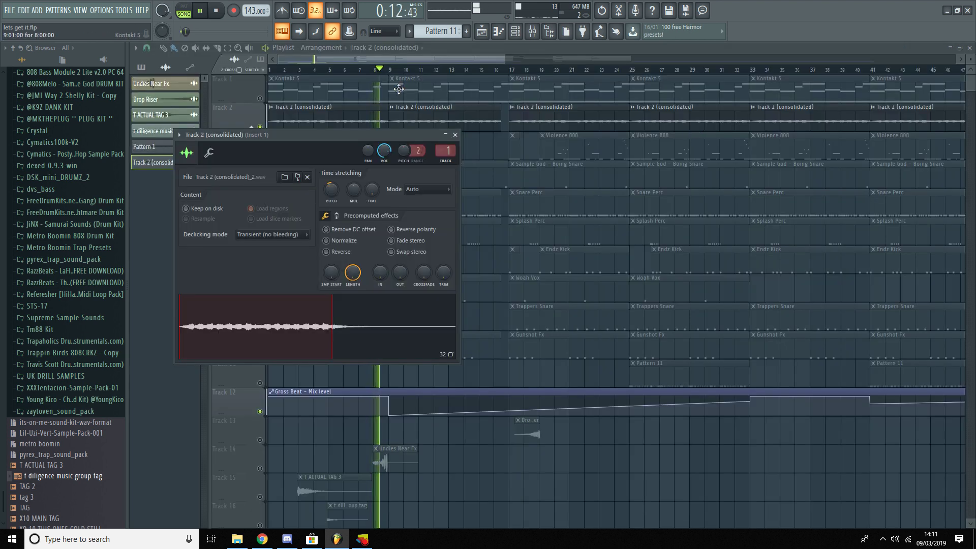
key("space")
key("Escape")
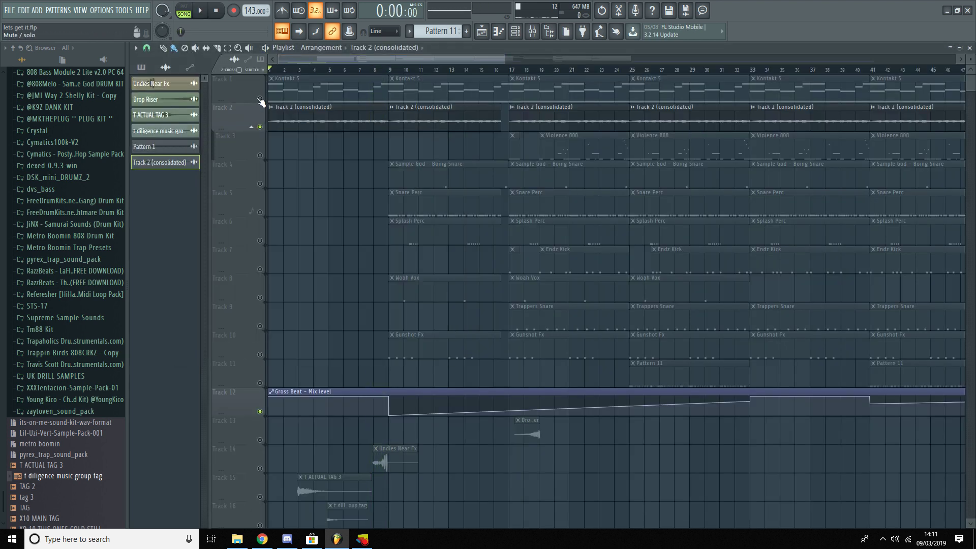
Open the Kontakt 5 melody pattern in the piano roll, fit all its notes in view and play it through
double_click(285, 94)
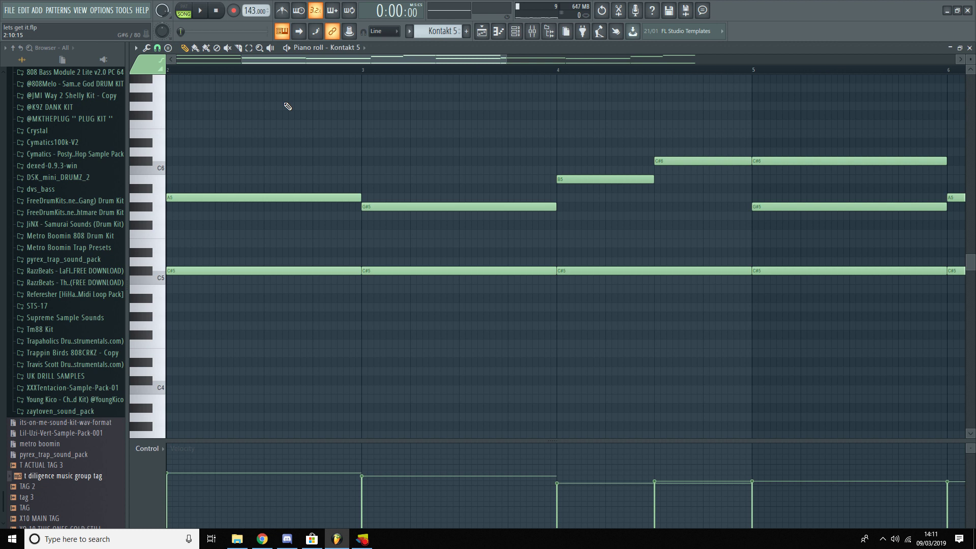
scroll(268, 163, "down", 4)
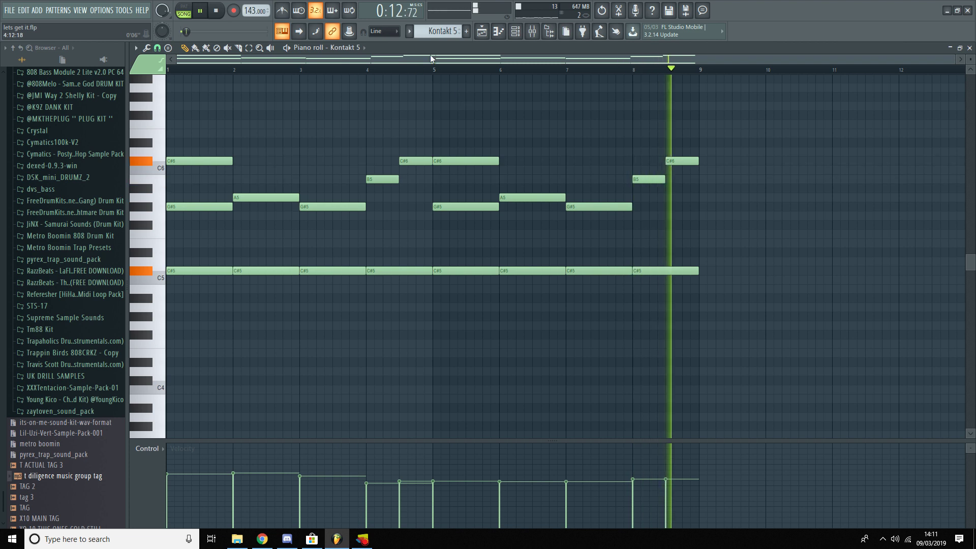
key("space")
Browse the patterns in the piano roll up to Sample God - Boing Snare, and return to the playlist
scroll(442, 31, "down", 1)
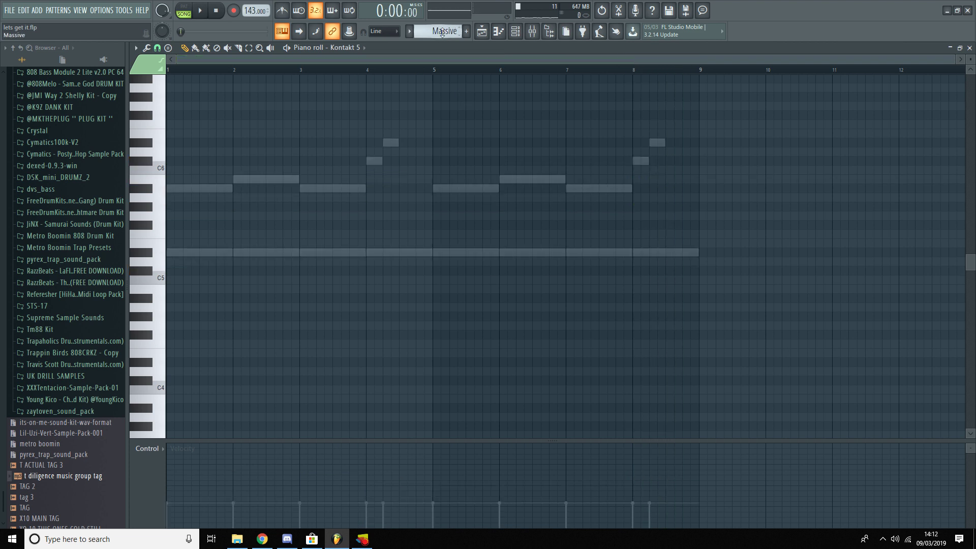
scroll(442, 31, "down", 1)
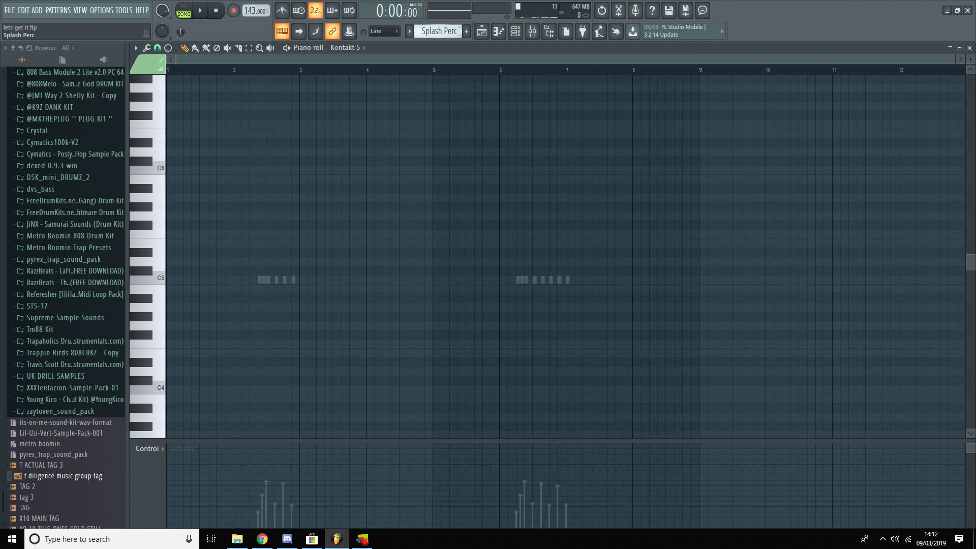
scroll(442, 31, "up", 1)
scroll(442, 31, "down", 1)
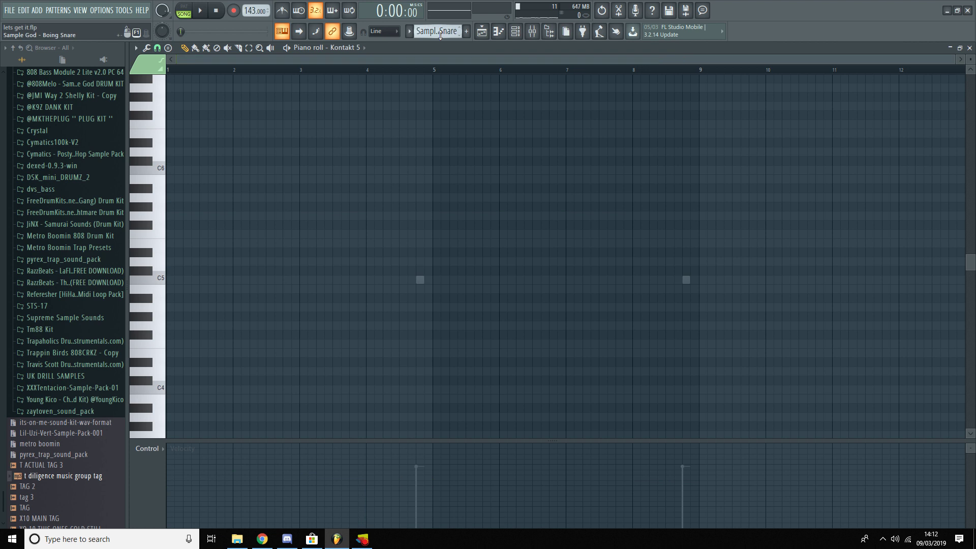
key("F7")
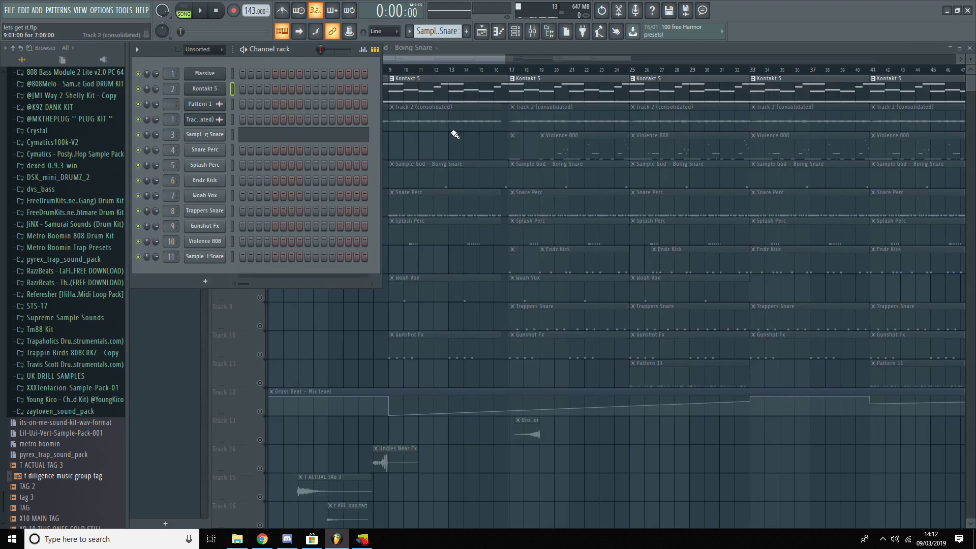
key("F6")
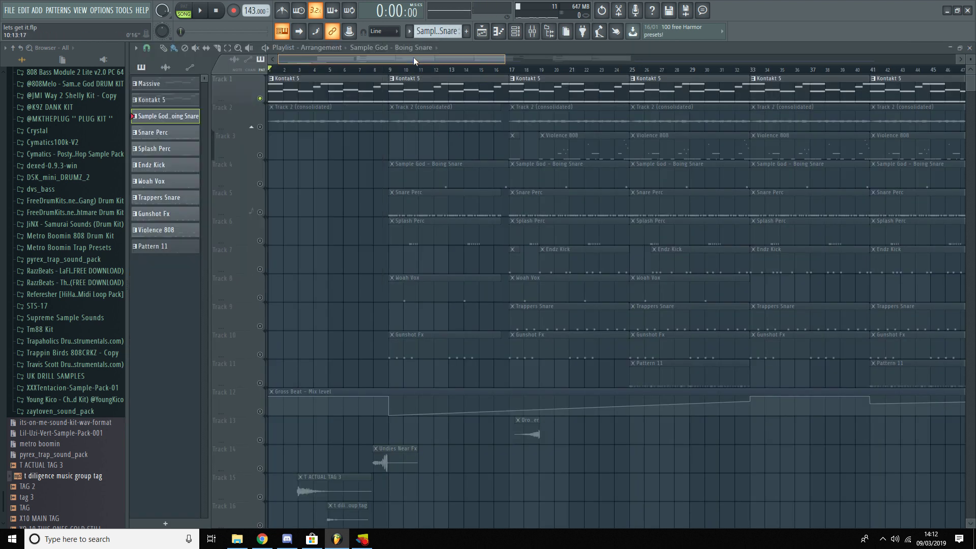
Unmute all playlist tracks and audition the Sample God - Boing Snare pattern on its own in the piano roll
right_click(260, 184)
right_click(259, 183)
double_click(404, 176)
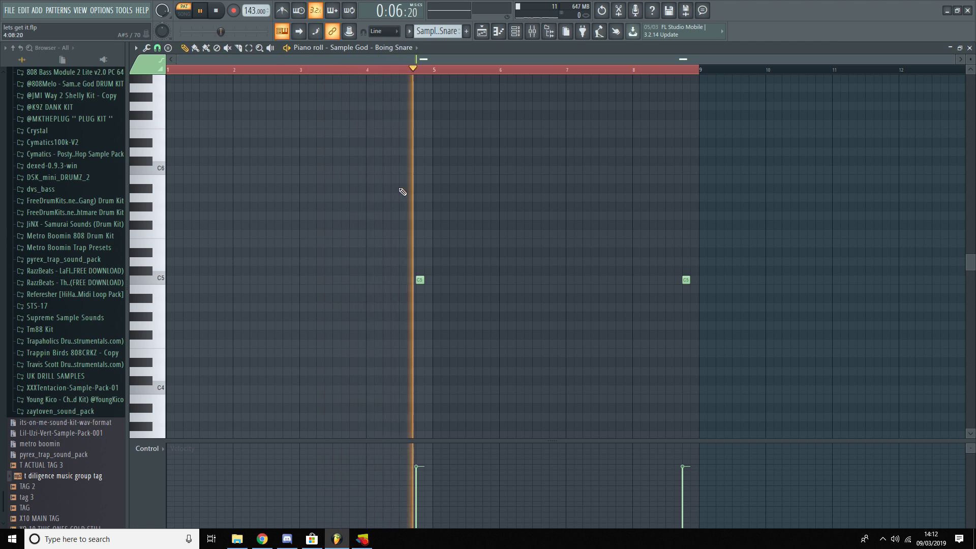
key("F7")
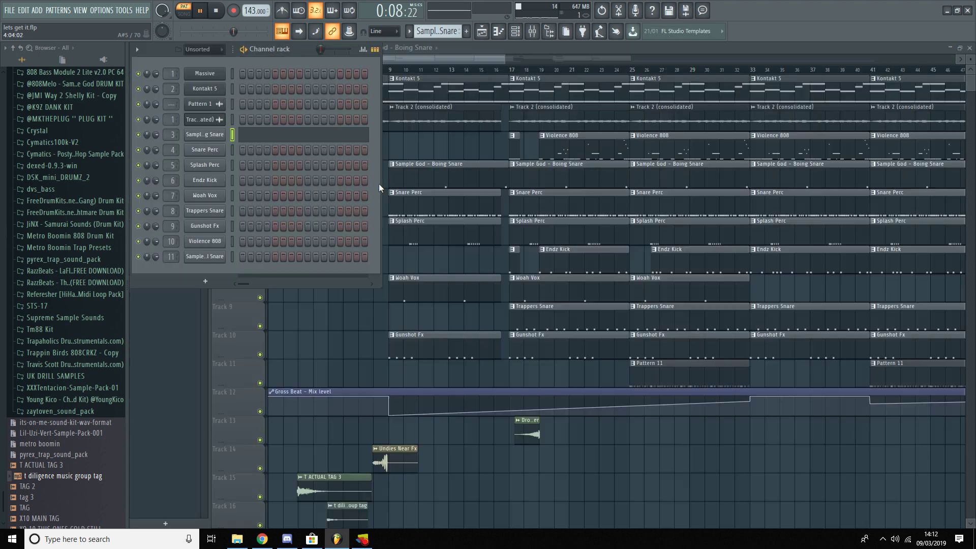
Open the Snare Perc pattern in the piano roll, audition it and return to the playlist
double_click(434, 212)
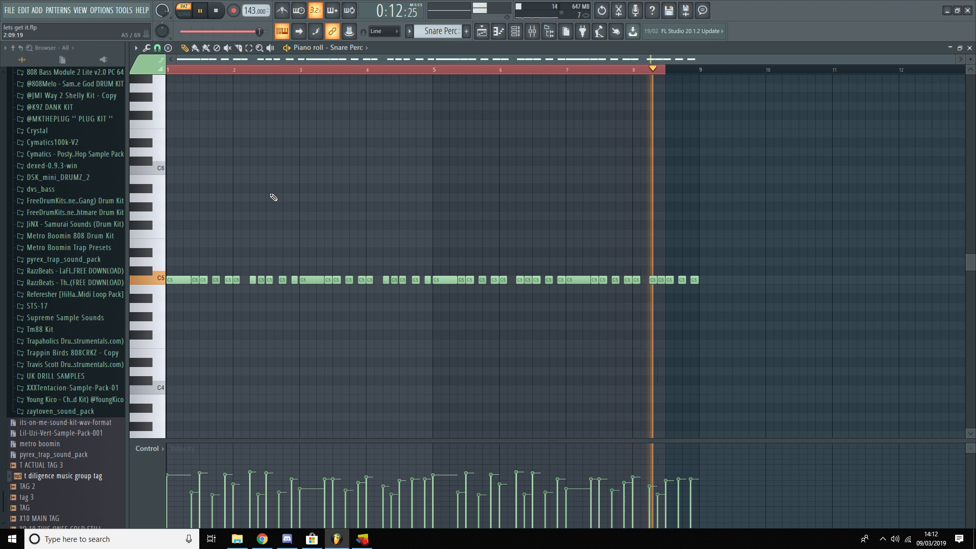
key("space")
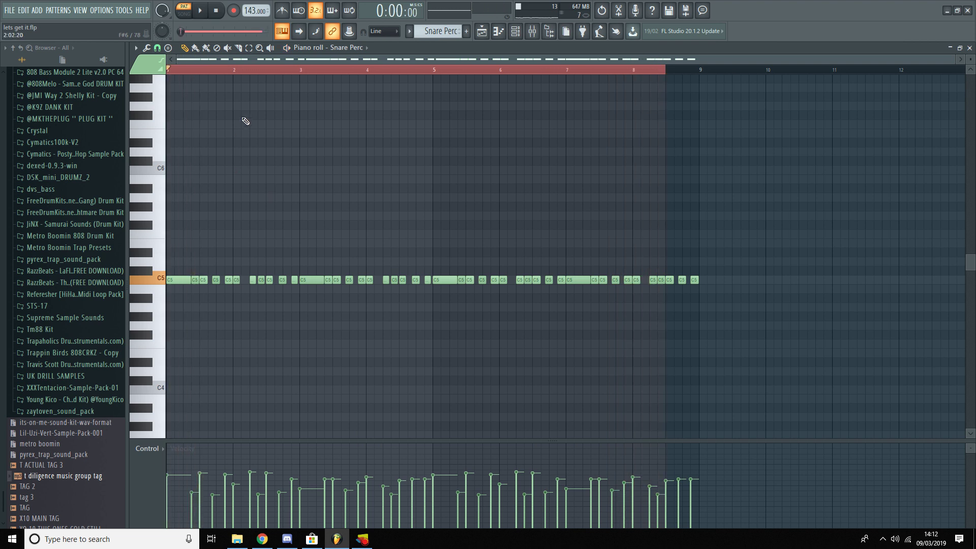
key("F7")
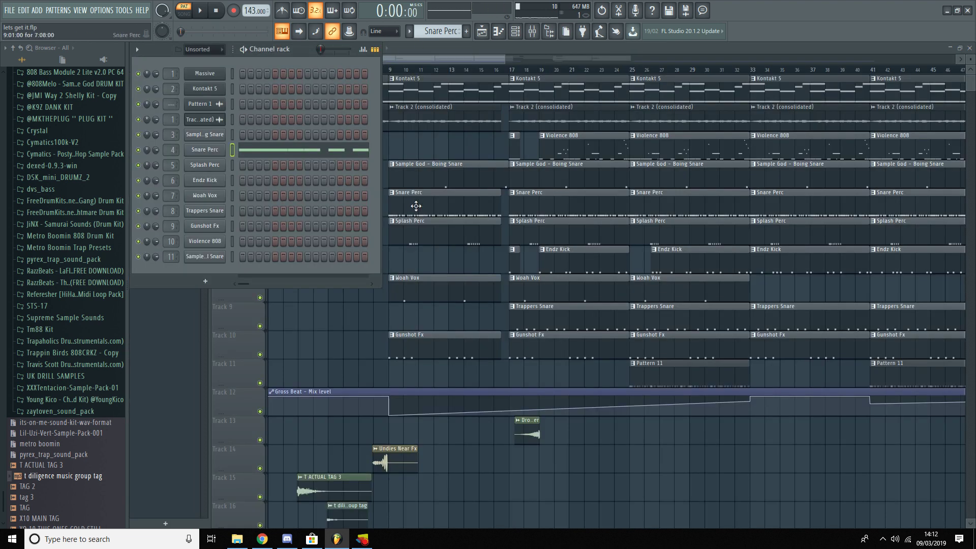
Open the Splash Perc pattern in the piano roll, audition its hits and return to the playlist
double_click(415, 233)
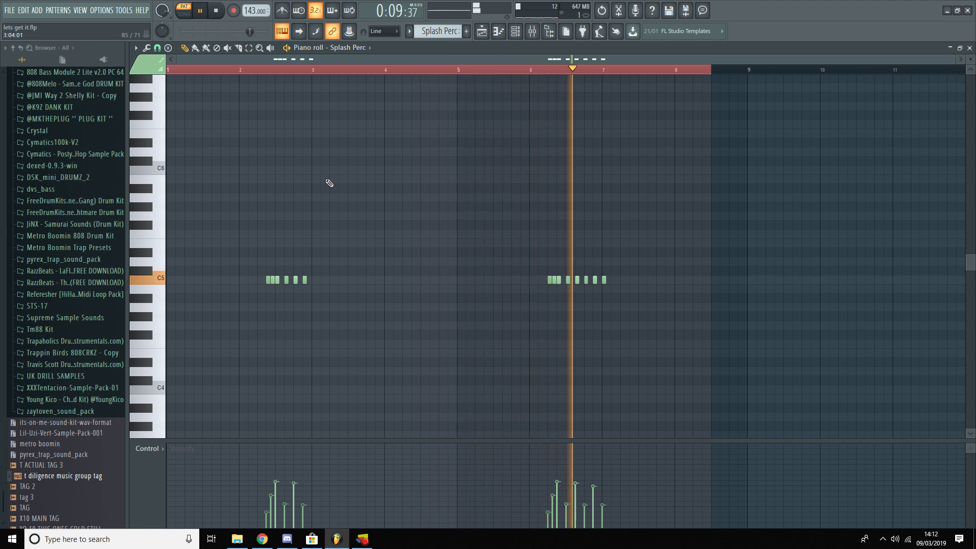
key("space")
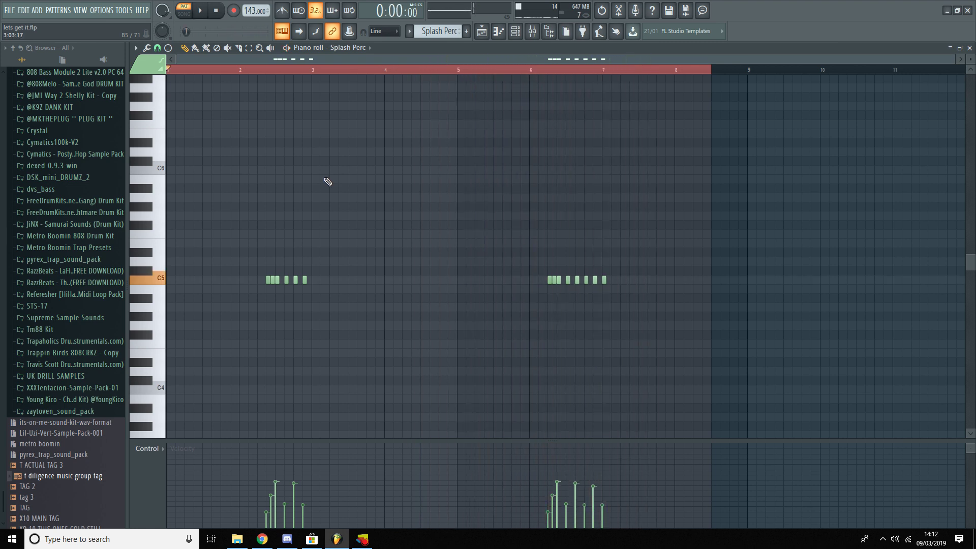
key("F7")
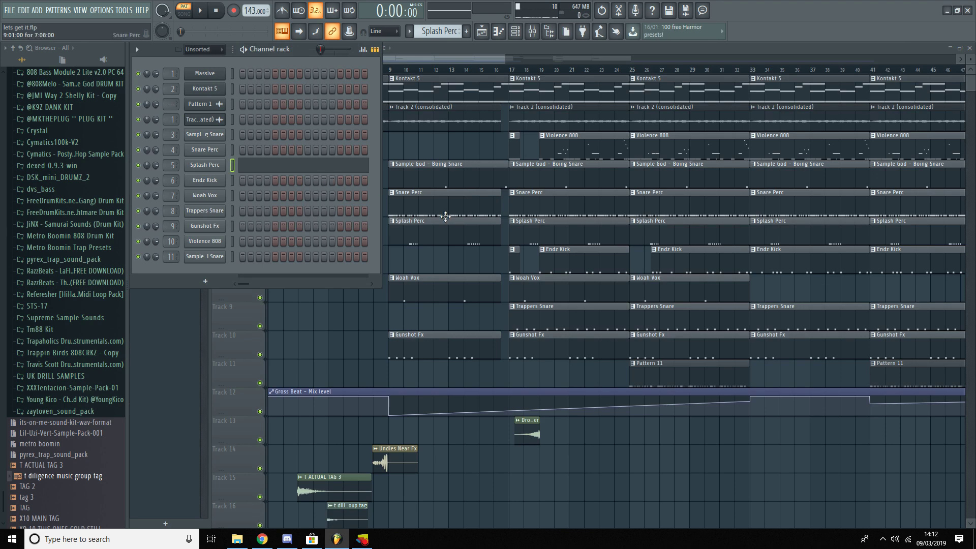
Open the Woah Vox pattern in the piano roll, audition it and return to the playlist
double_click(443, 288)
key("space")
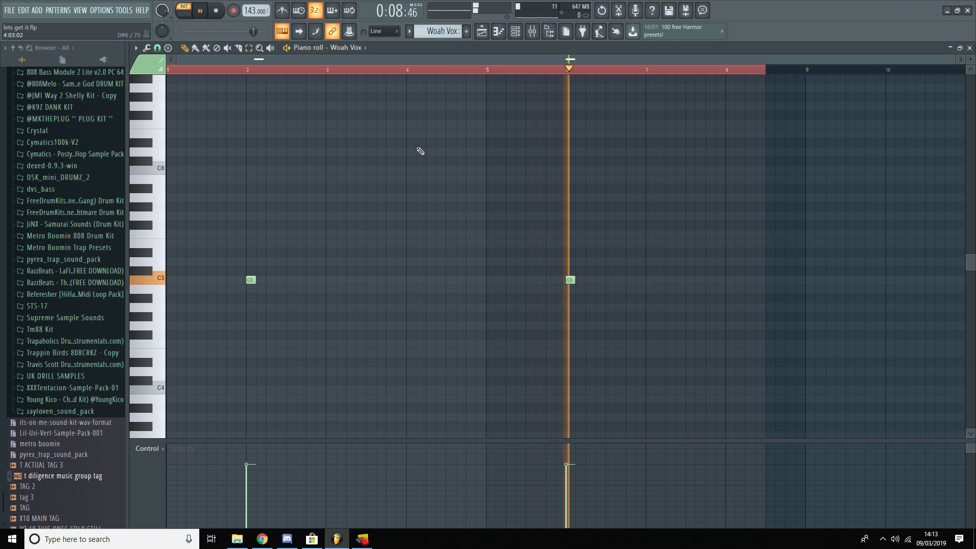
key("F7")
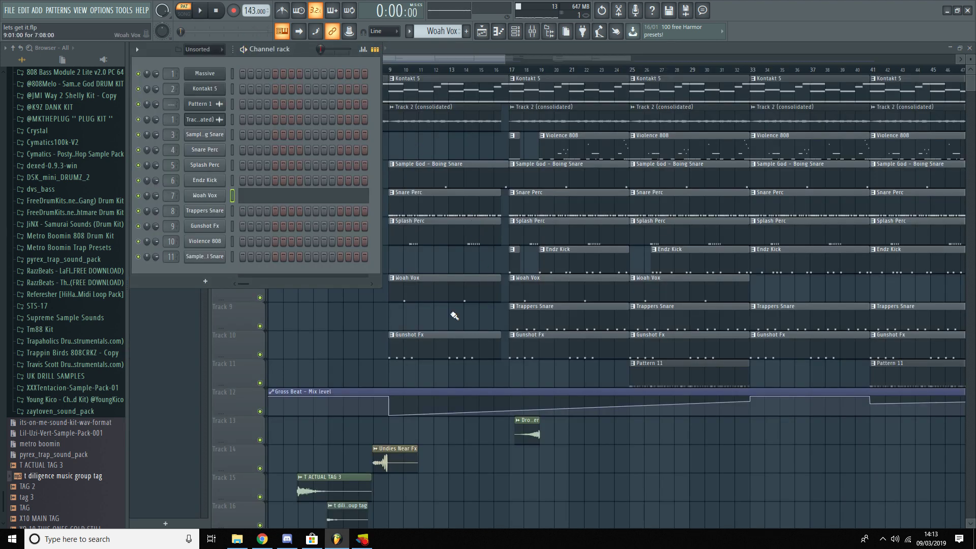
Open the Gunshot Fx pattern in the piano roll, audition it and return to the playlist
double_click(426, 348)
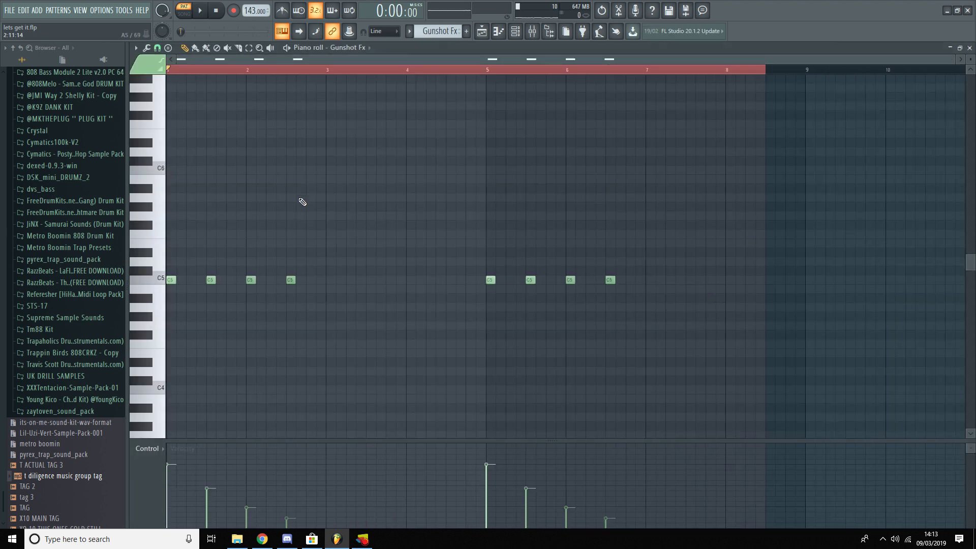
key("space")
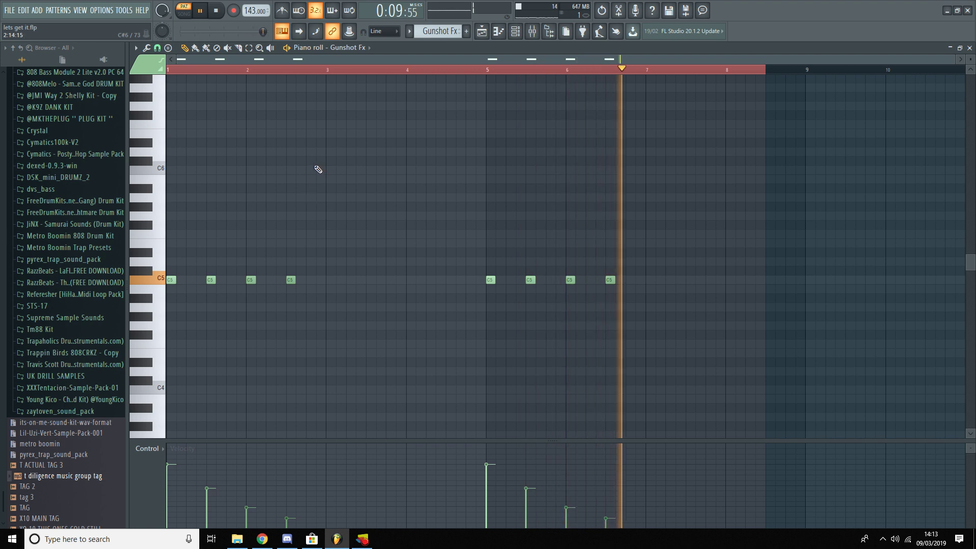
key("space")
key("F7")
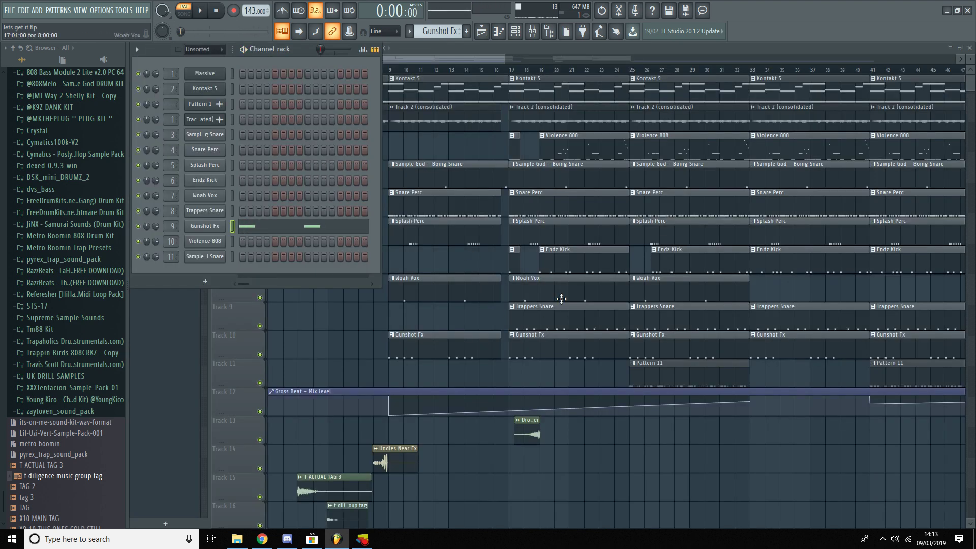
Audition the Endz Kick pattern and the Trappers Snare pattern one after the other in the piano roll
double_click(780, 263)
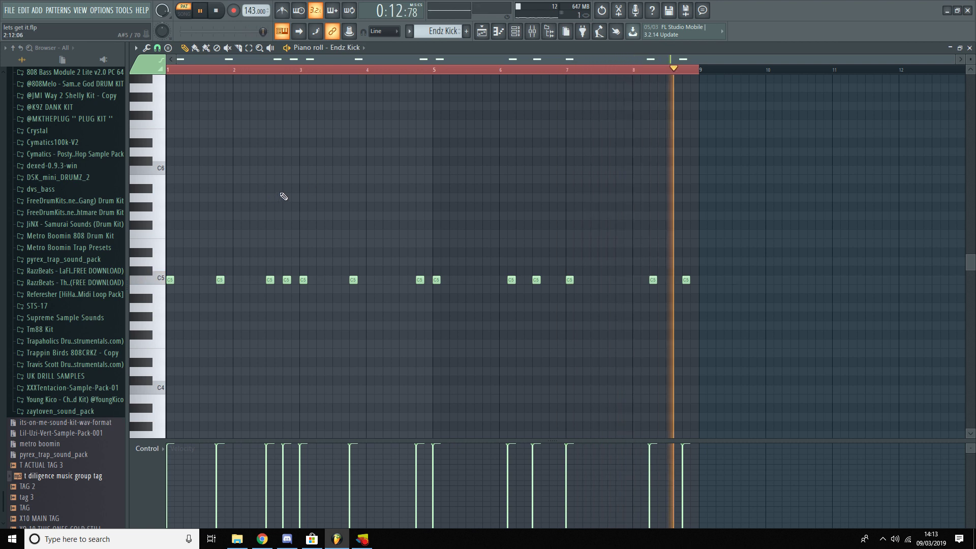
key("F7")
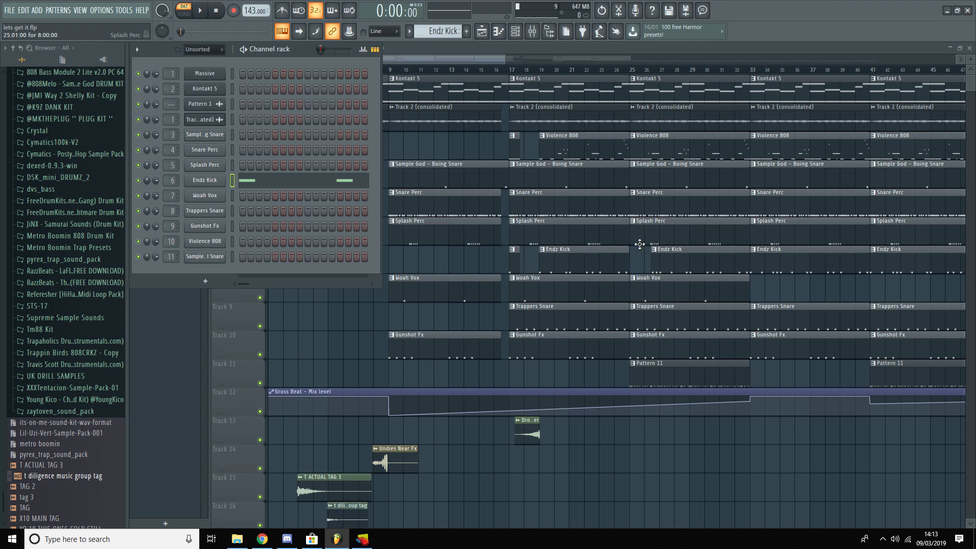
double_click(580, 320)
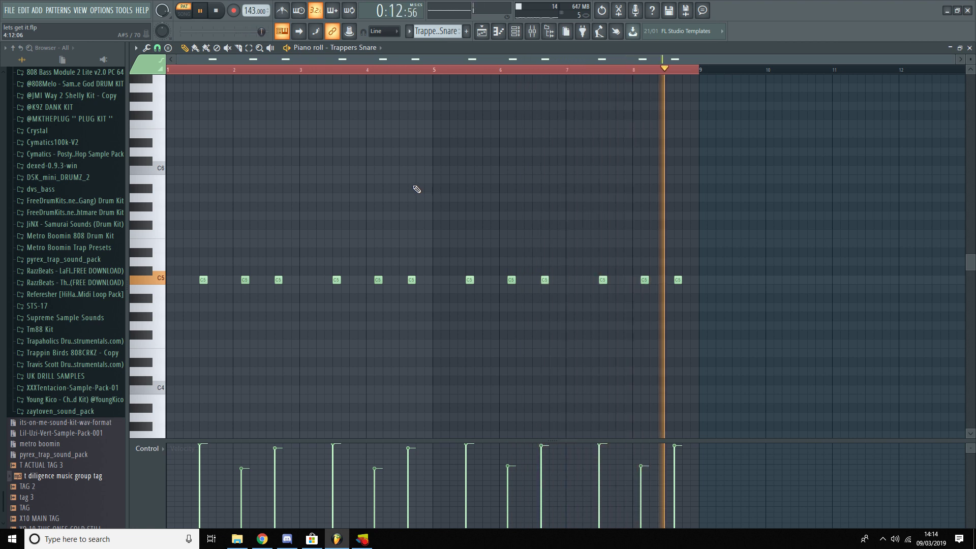
key("space")
key("F5")
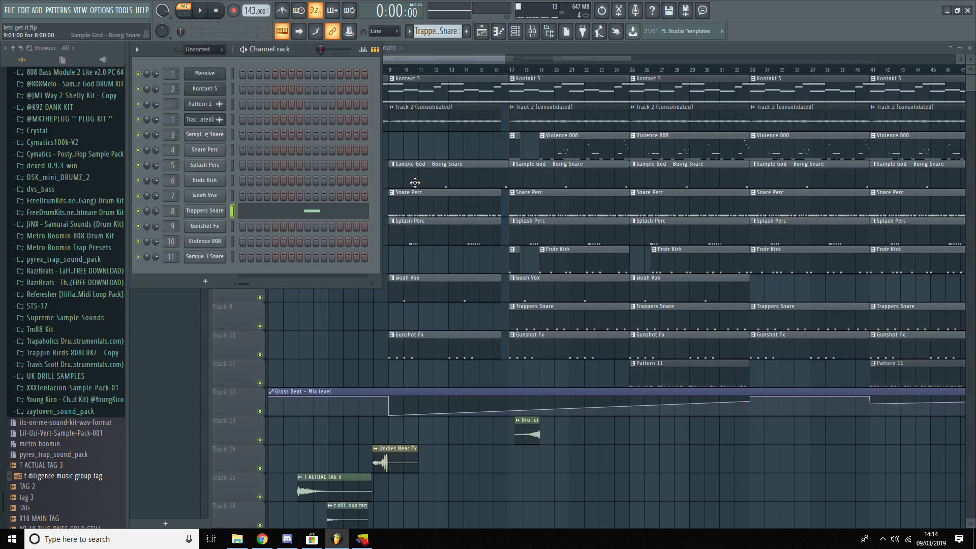
Open the Drill Snare notes of Pattern 11 in the piano roll, audition them and return to the playlist
double_click(649, 380)
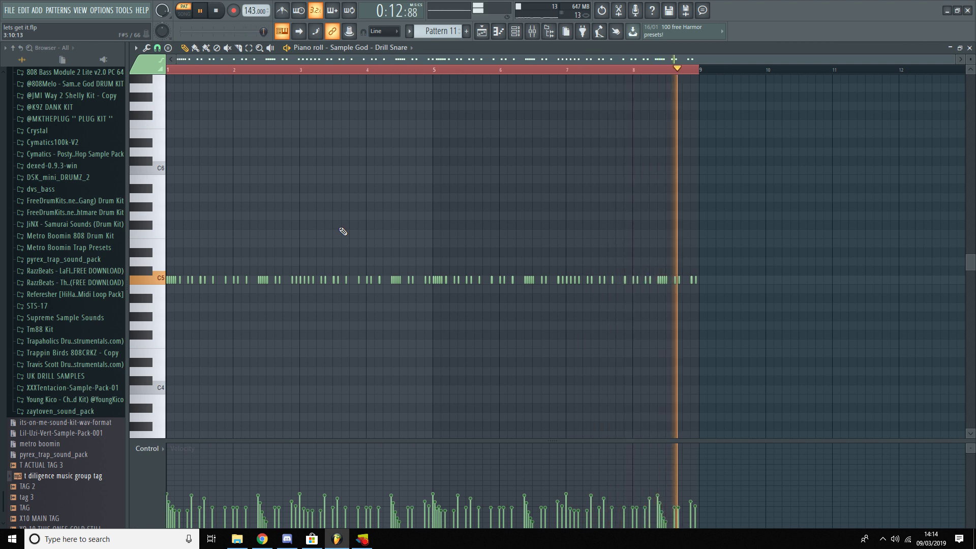
key("space")
key("F7")
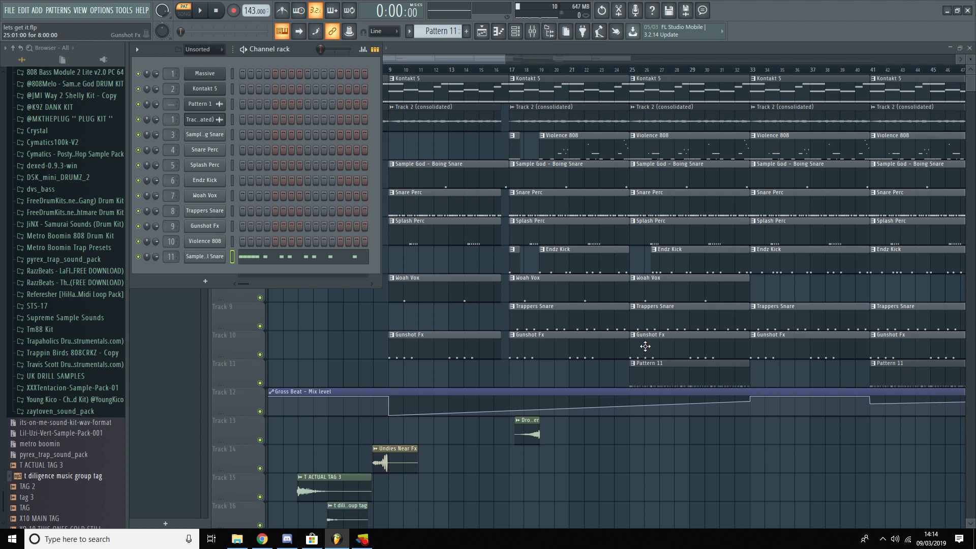
Open the Violence 808 pattern in the piano roll, bring its high notes into view and audition the bass line
double_click(655, 153)
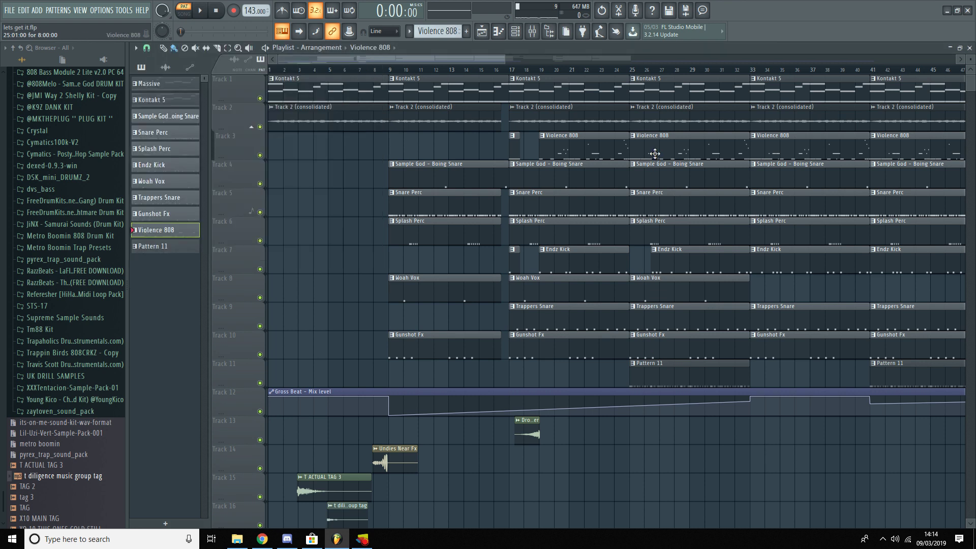
scroll(374, 237, "up", 3)
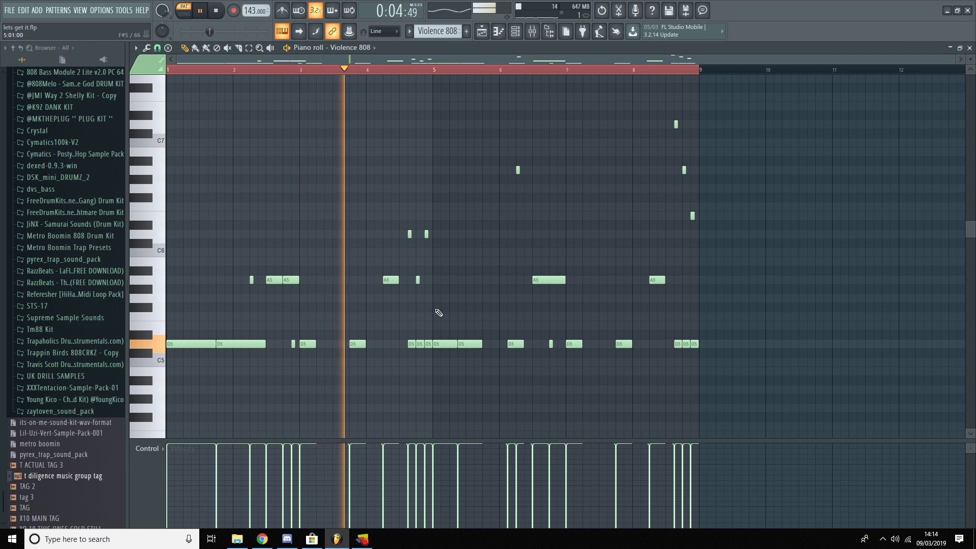
scroll(439, 314, "up", 2)
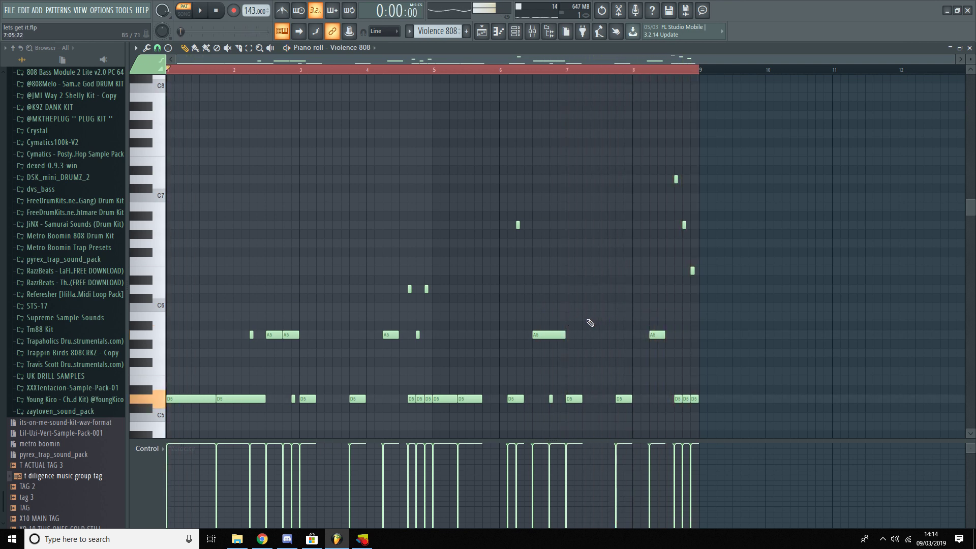
key("F7")
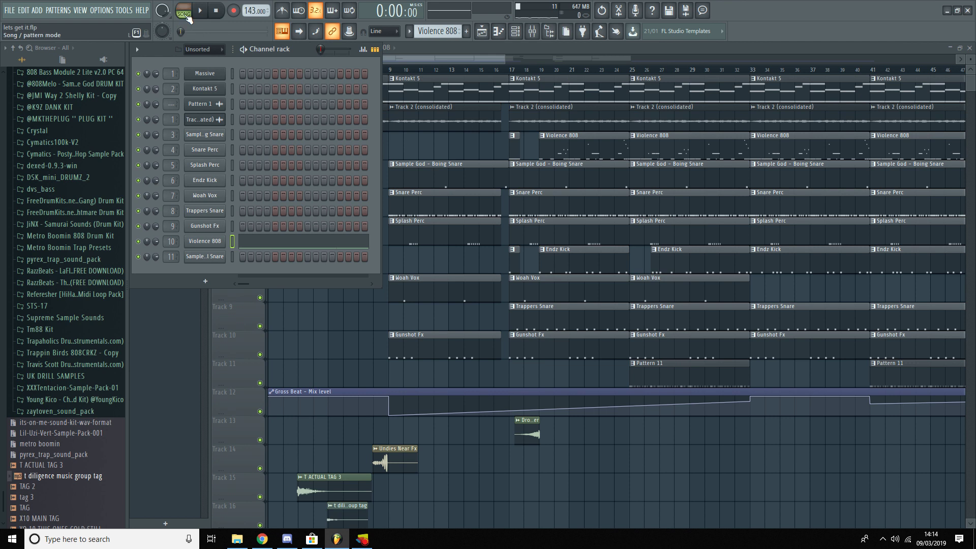
Play the arrangement in song mode with the whole playlist in view, and pause playback
key("F6")
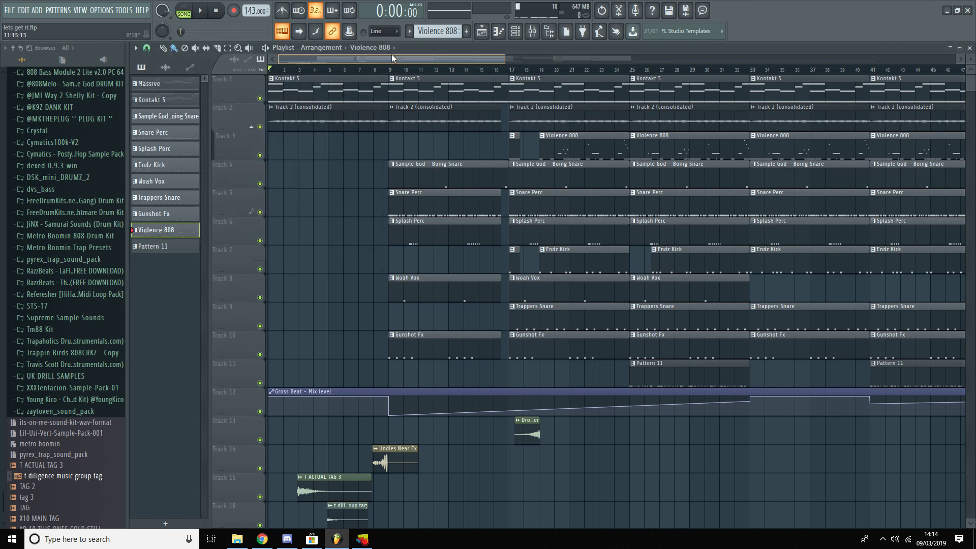
left_click(525, 32)
key("F9")
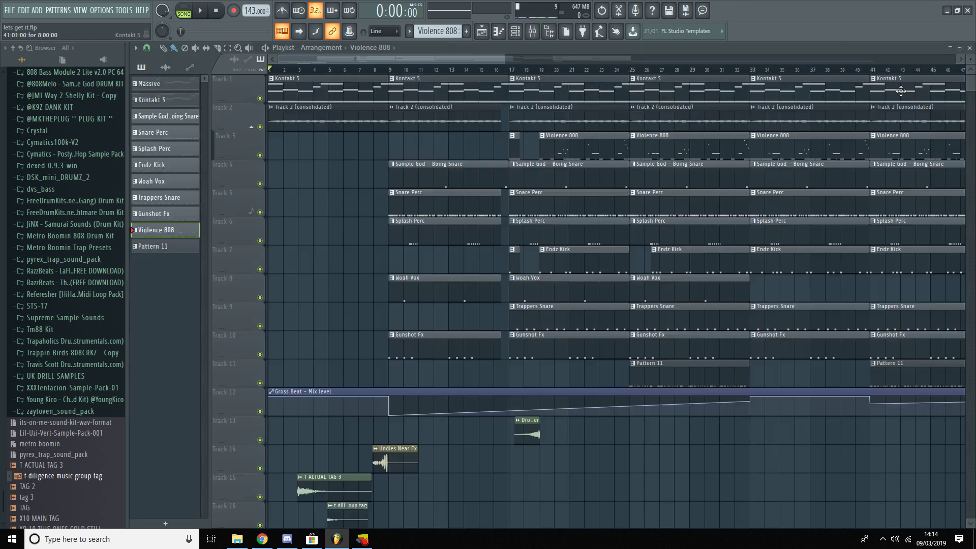
scroll(339, 242, "down", 6)
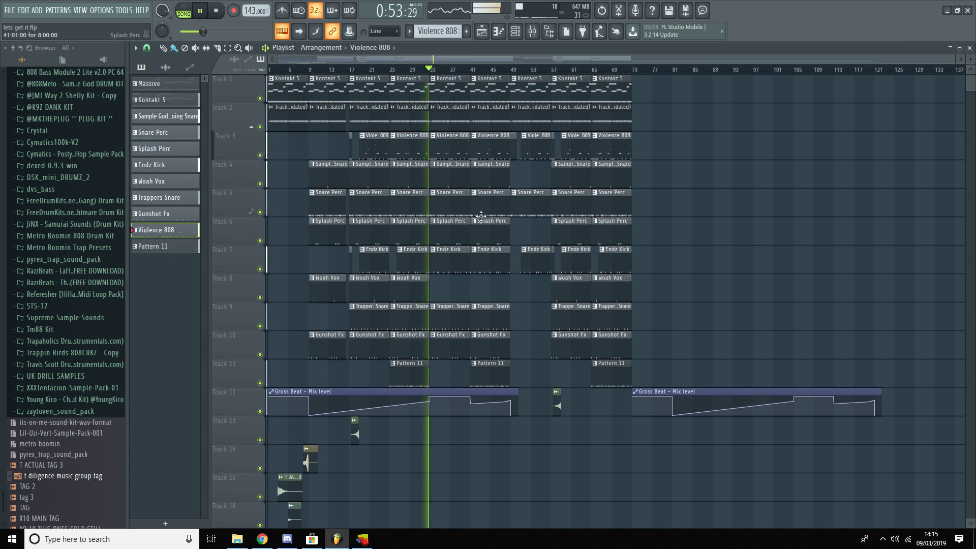
left_click(206, 16)
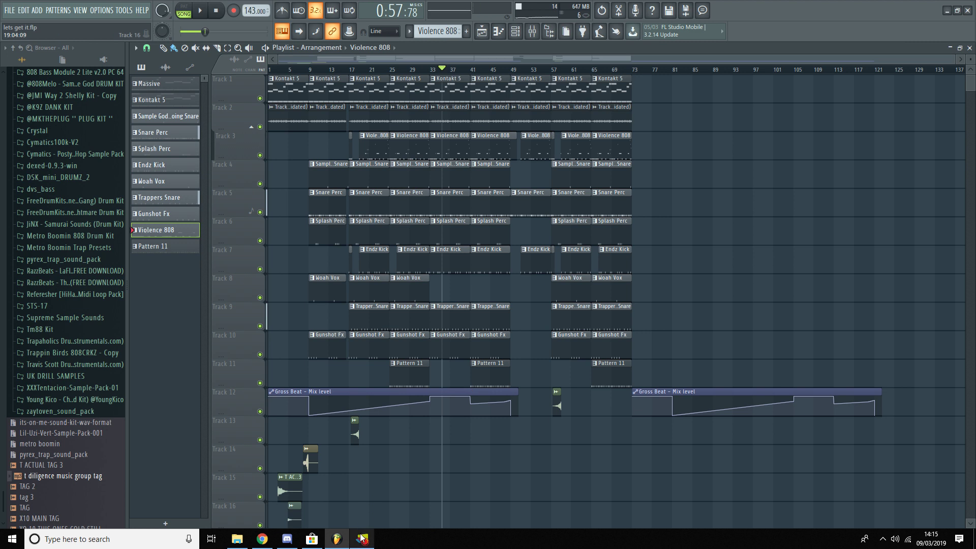